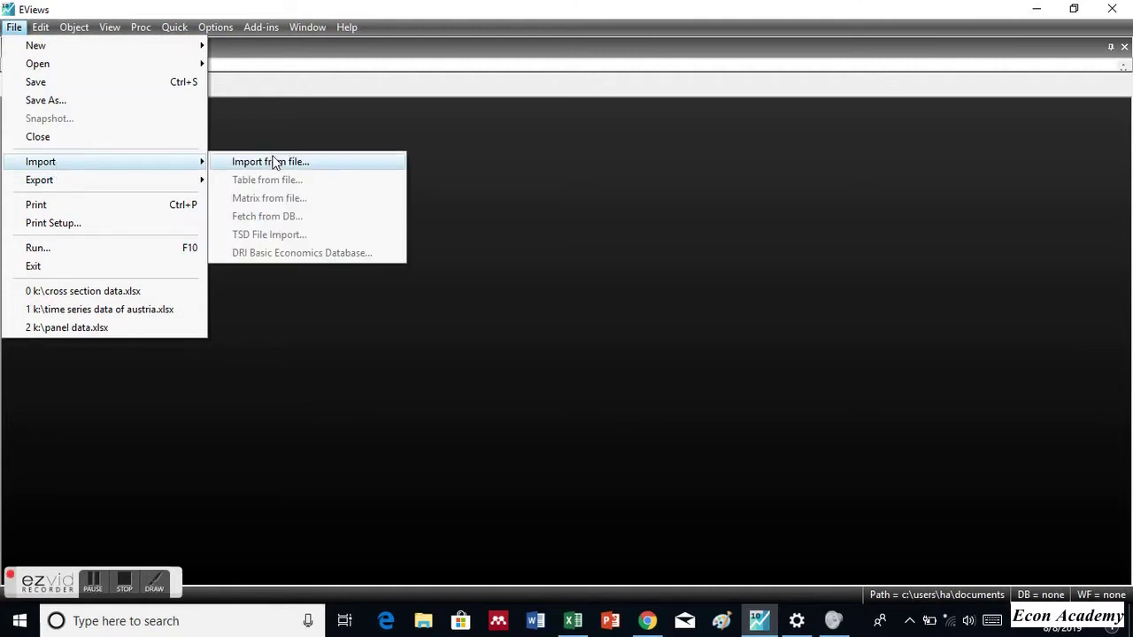
- Open the 'cross section data' Excel file from the G (K:) drive in the import wizard and advance past step 1
left_click(274, 162)
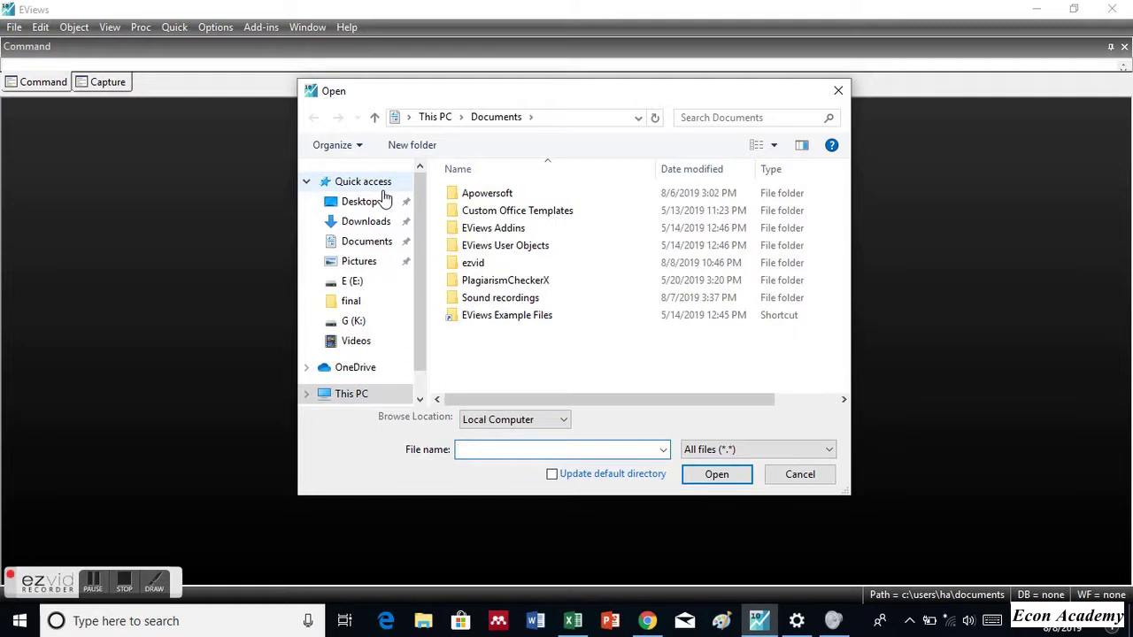
left_click(366, 322)
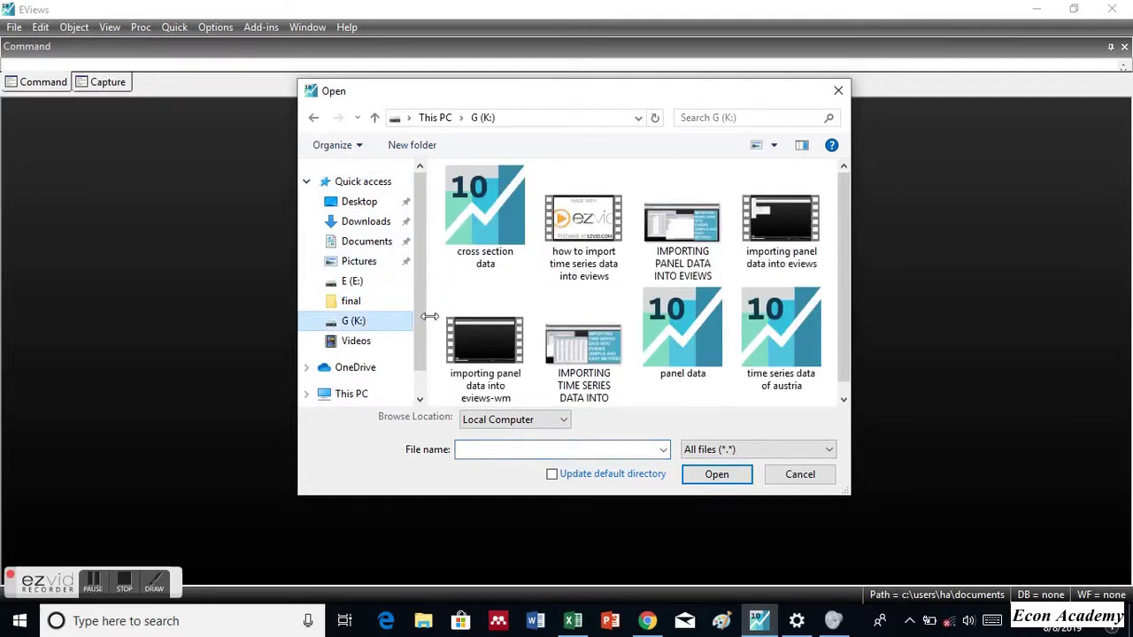
left_click(486, 216)
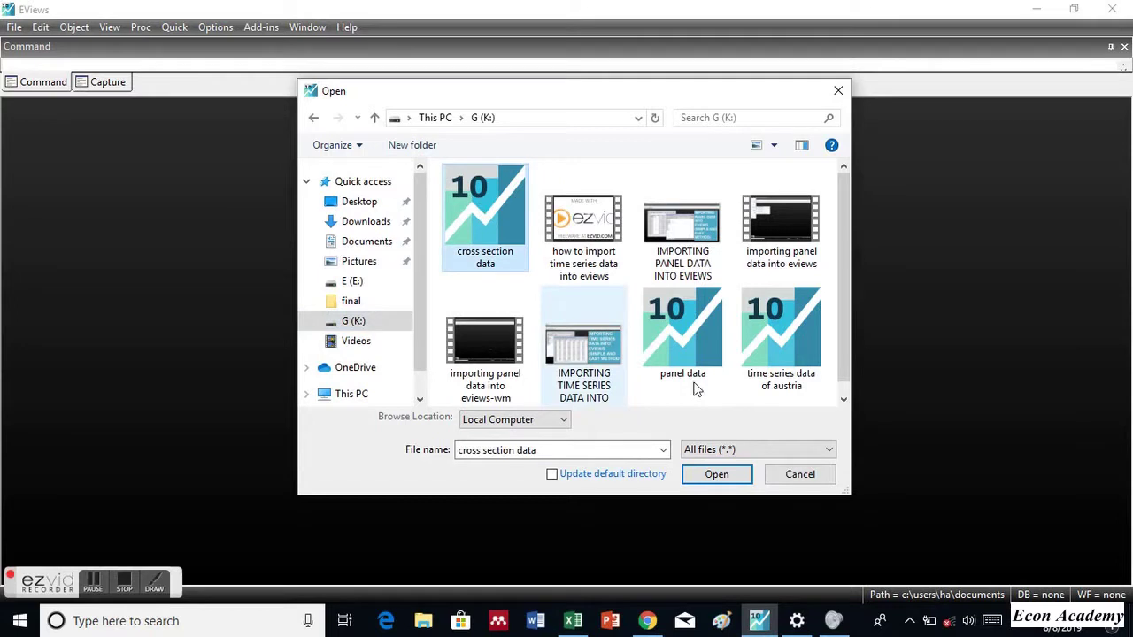
left_click(709, 481)
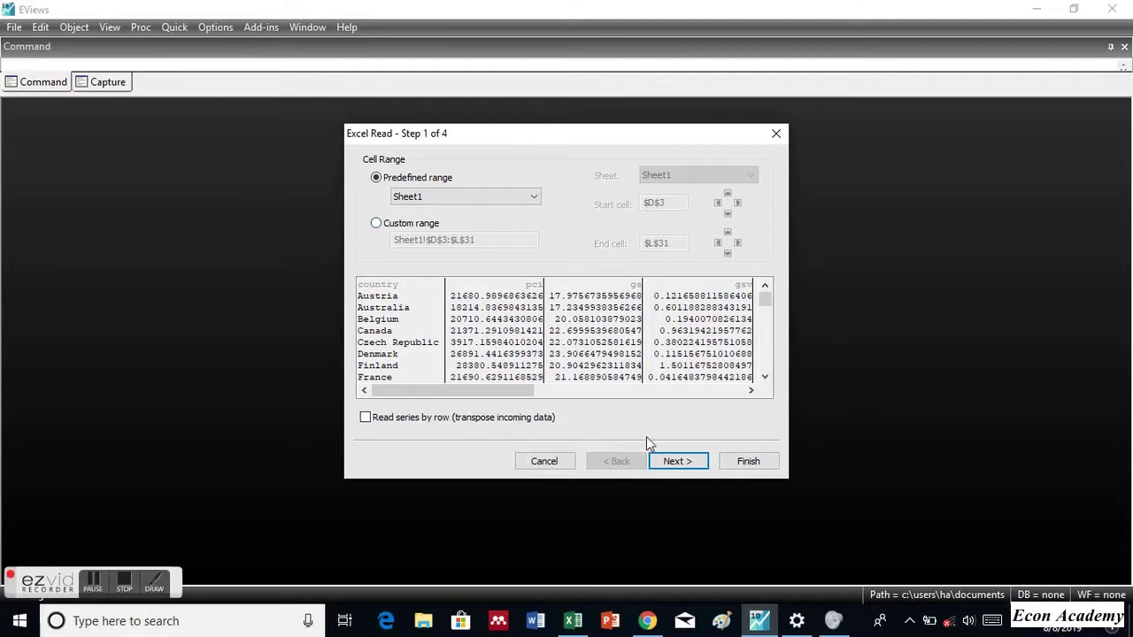
left_click(677, 463)
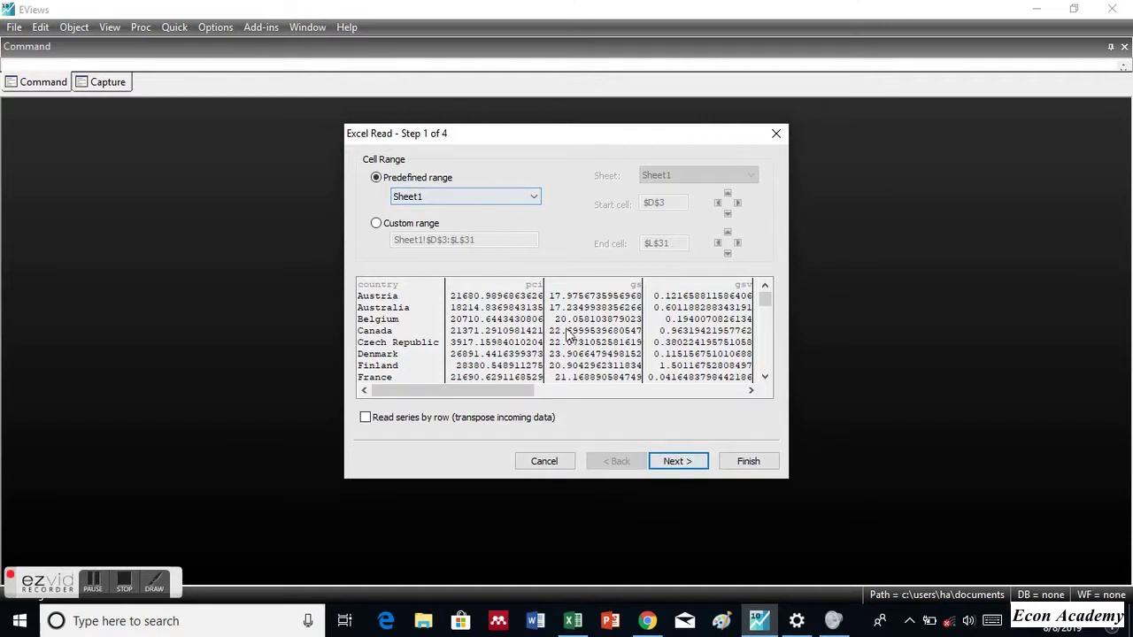
- Move past the header steps and set the basic structure to Undated with ID series (country)
left_click(699, 469)
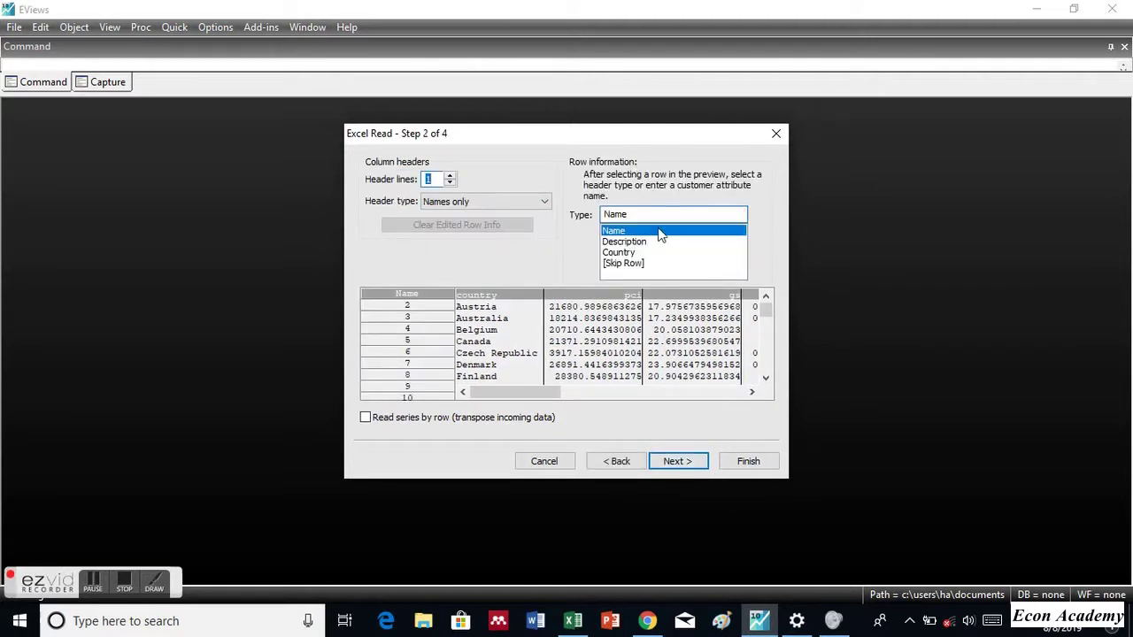
left_click(675, 461)
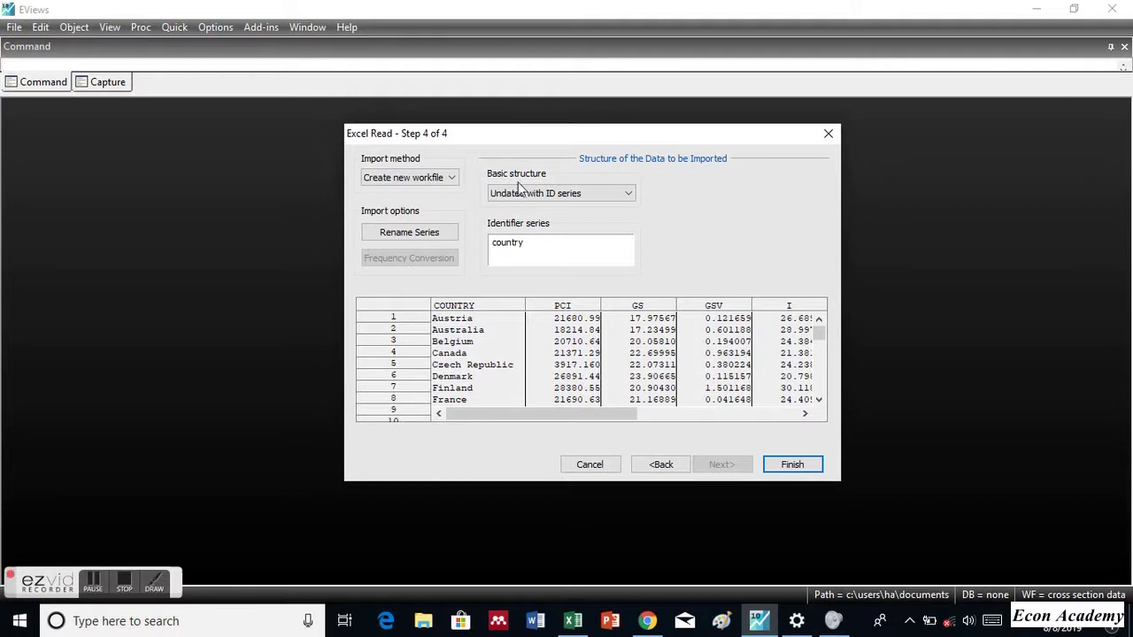
left_click(528, 193)
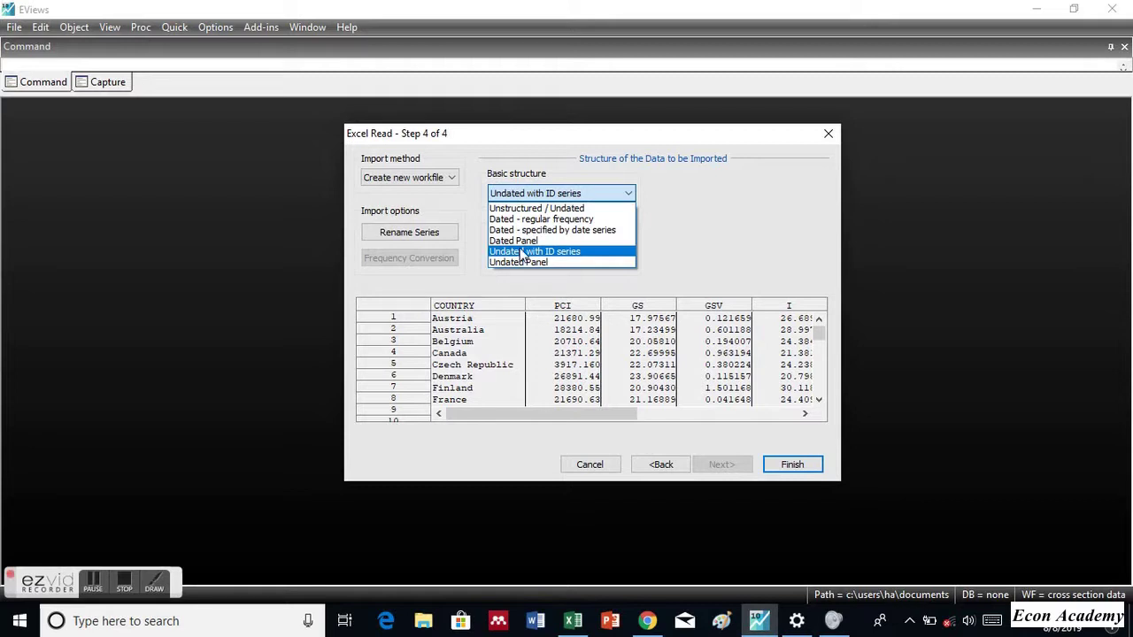
left_click(522, 252)
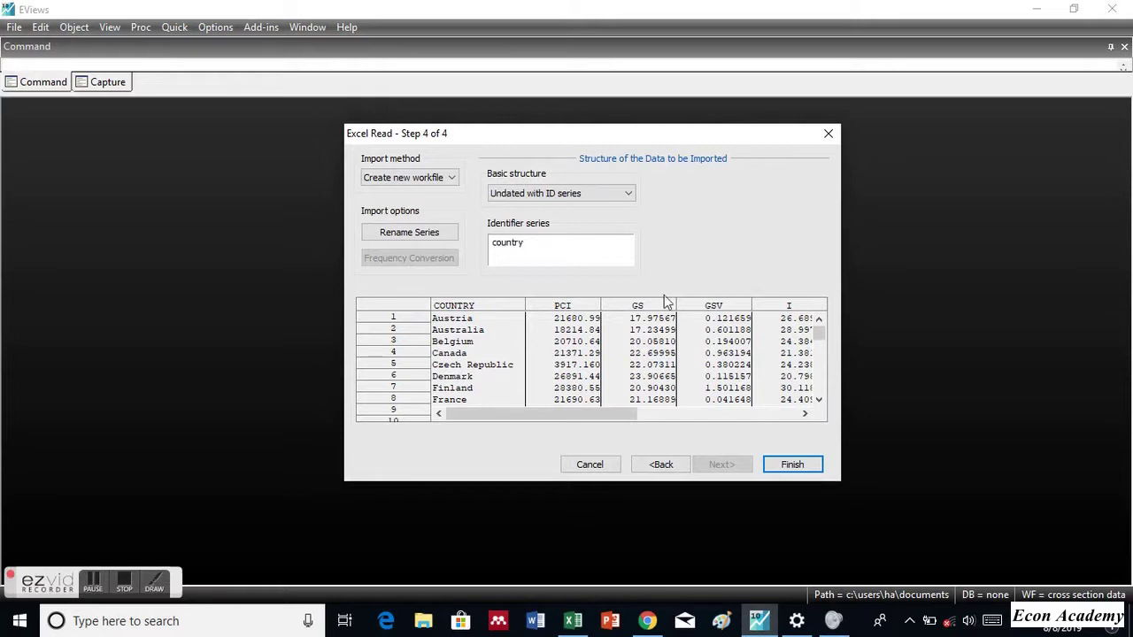
- Finish the import without linking to the Excel file, then inspect the gs series values
left_click(797, 465)
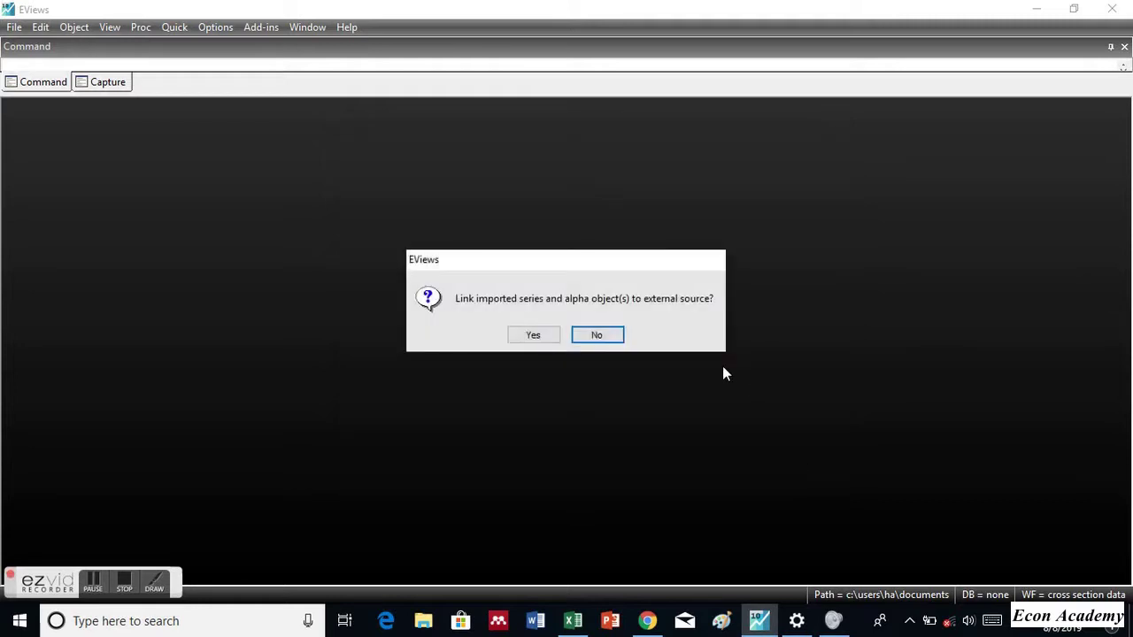
left_click(620, 334)
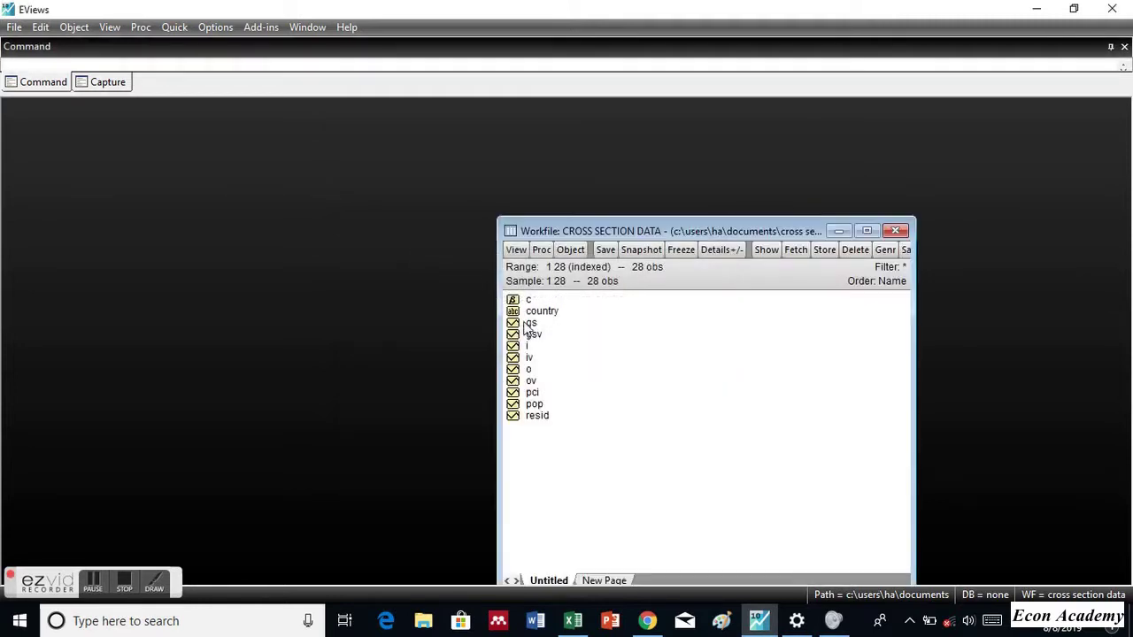
double_click(531, 323)
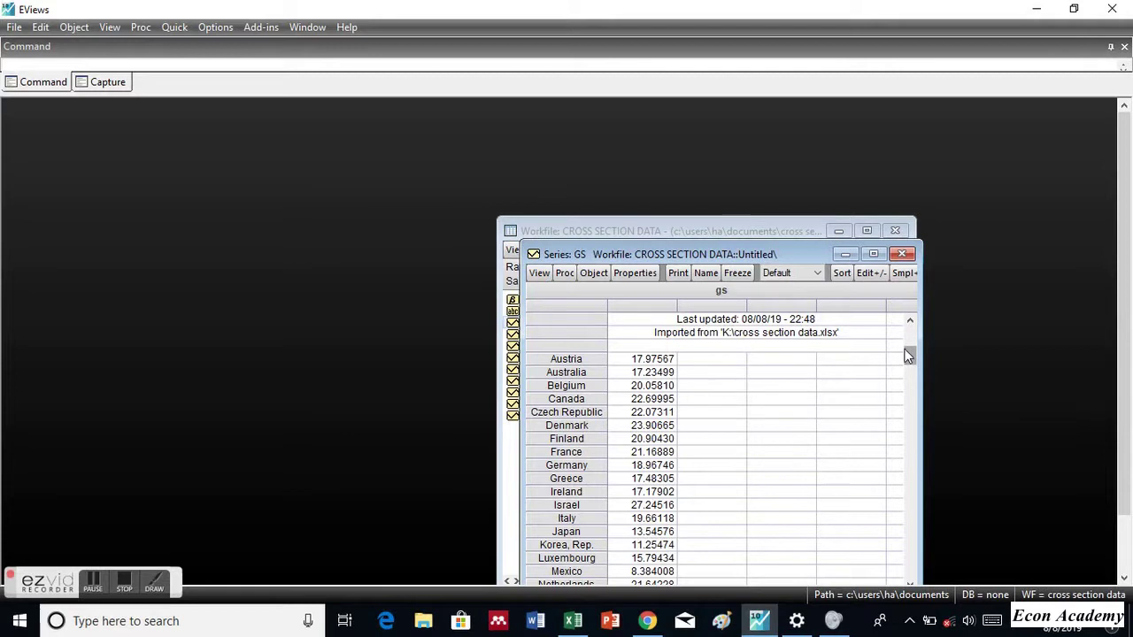
left_click_drag(743, 248, 678, 161)
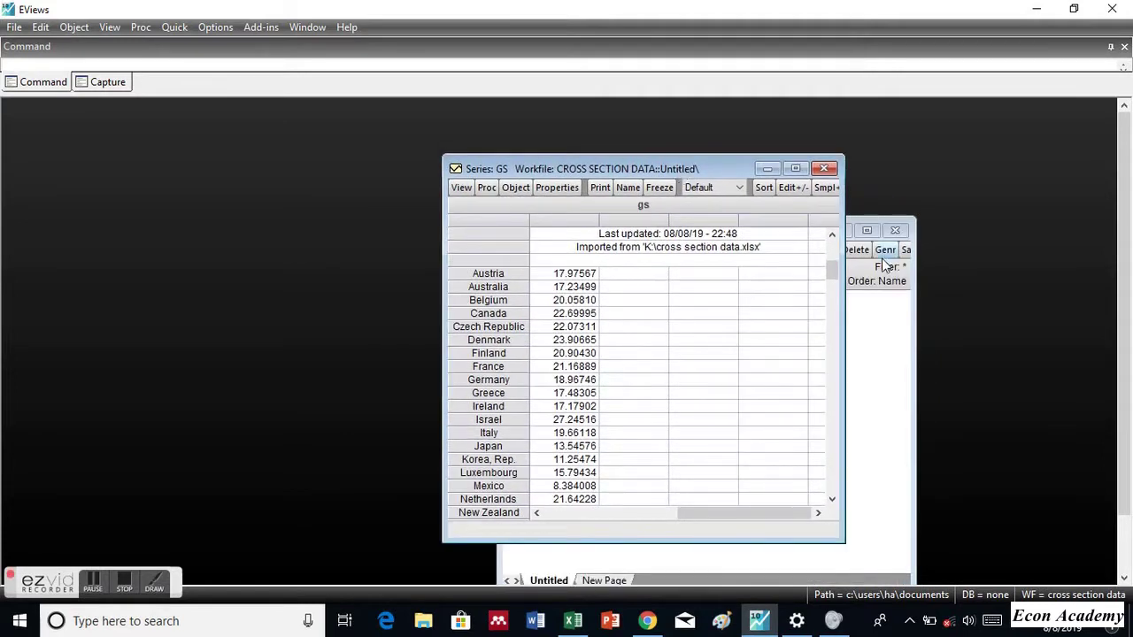
left_click_drag(832, 270, 825, 363)
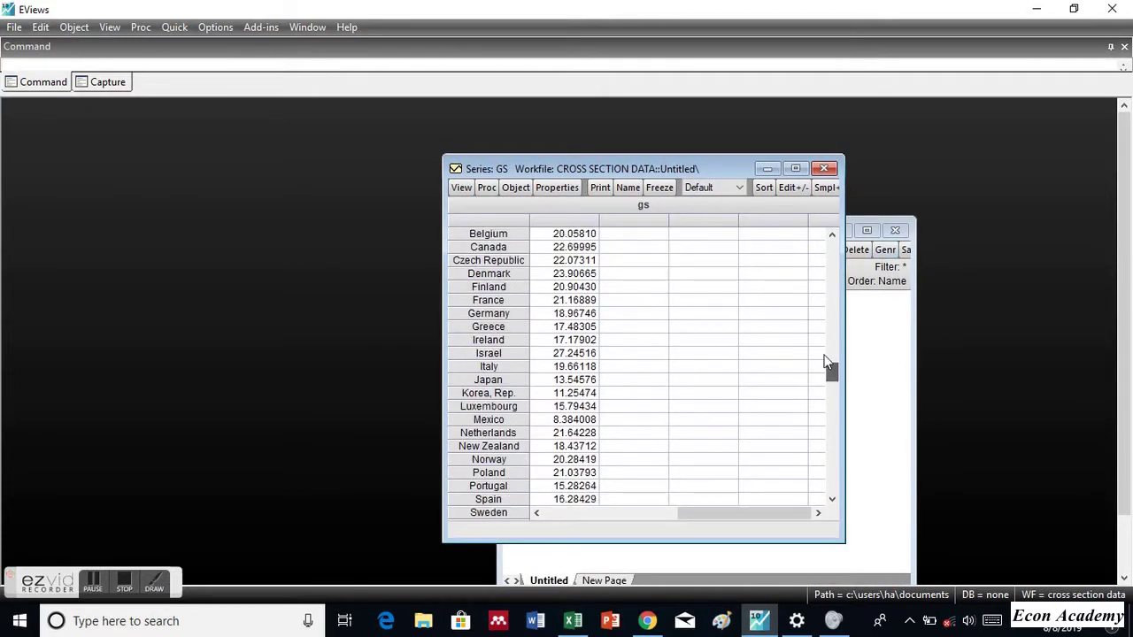
left_click(822, 170)
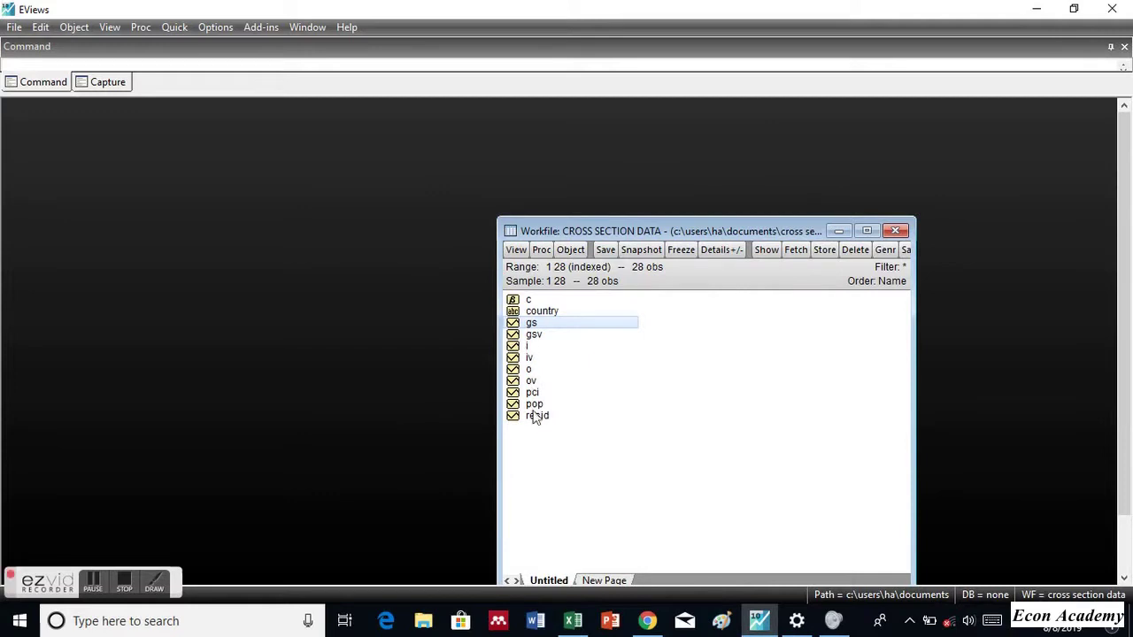
- Inspect the i series, then close the workfile without saving changes
double_click(524, 346)
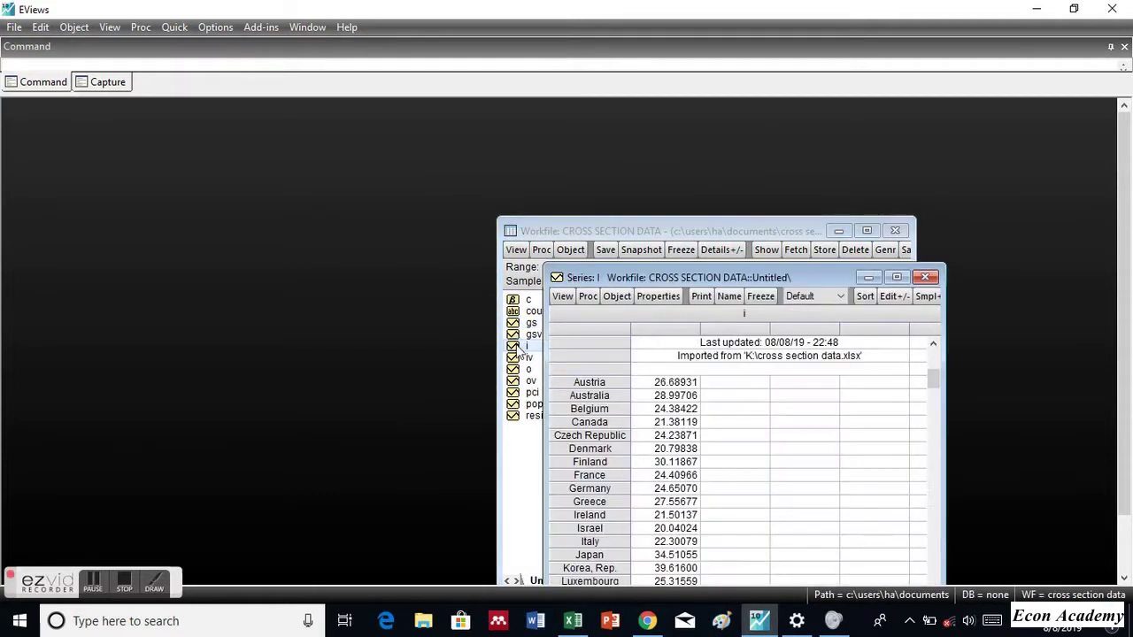
left_click_drag(839, 268, 799, 133)
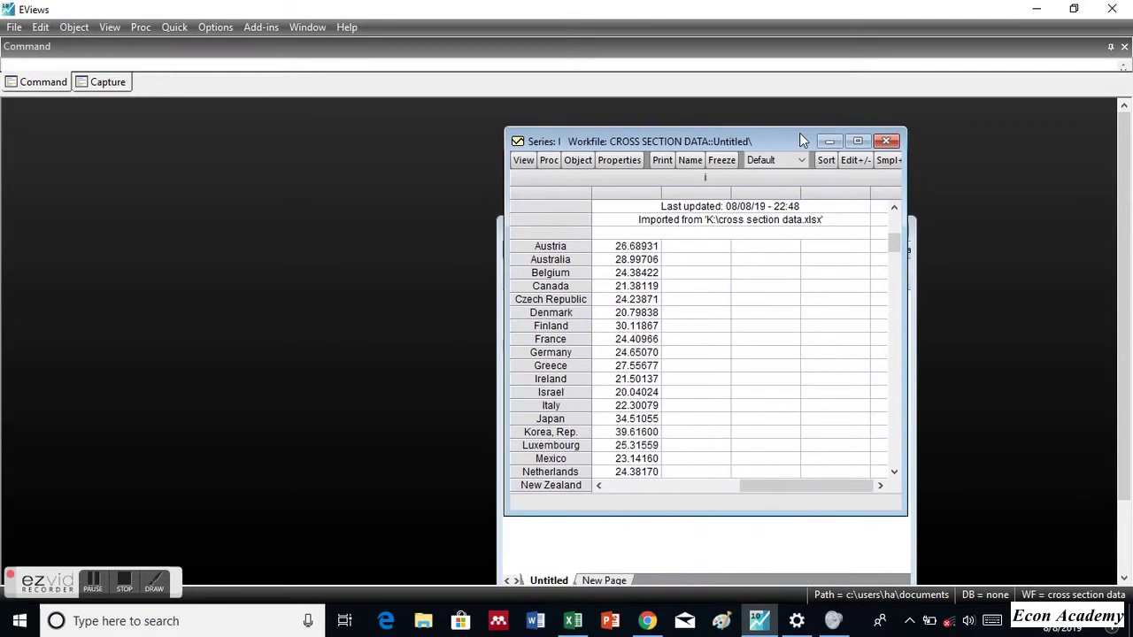
left_click(889, 141)
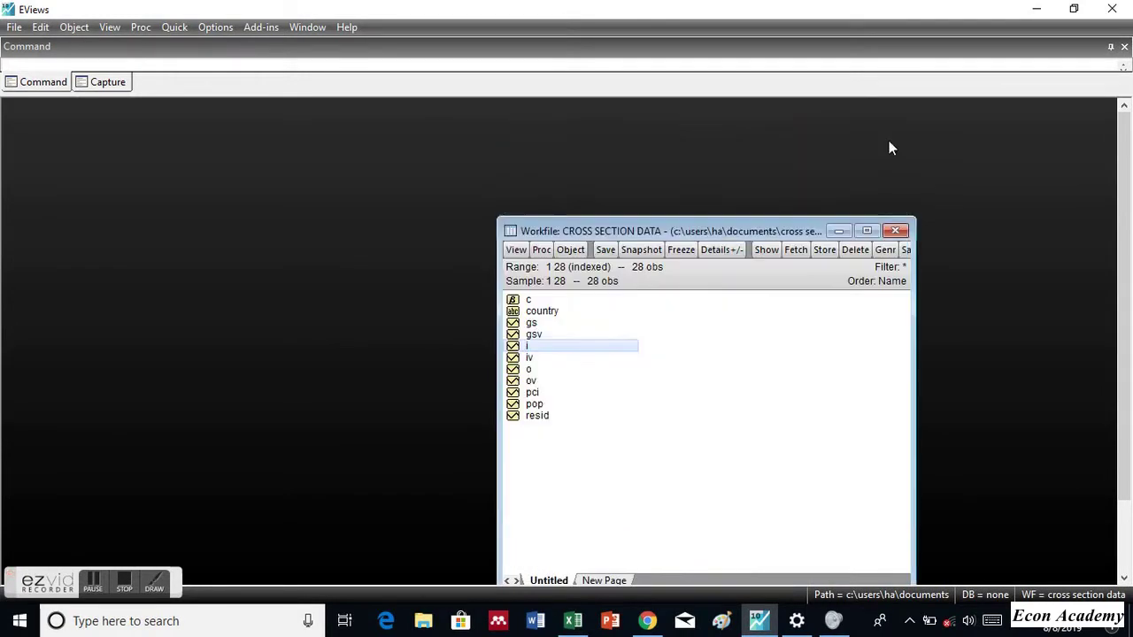
left_click(902, 230)
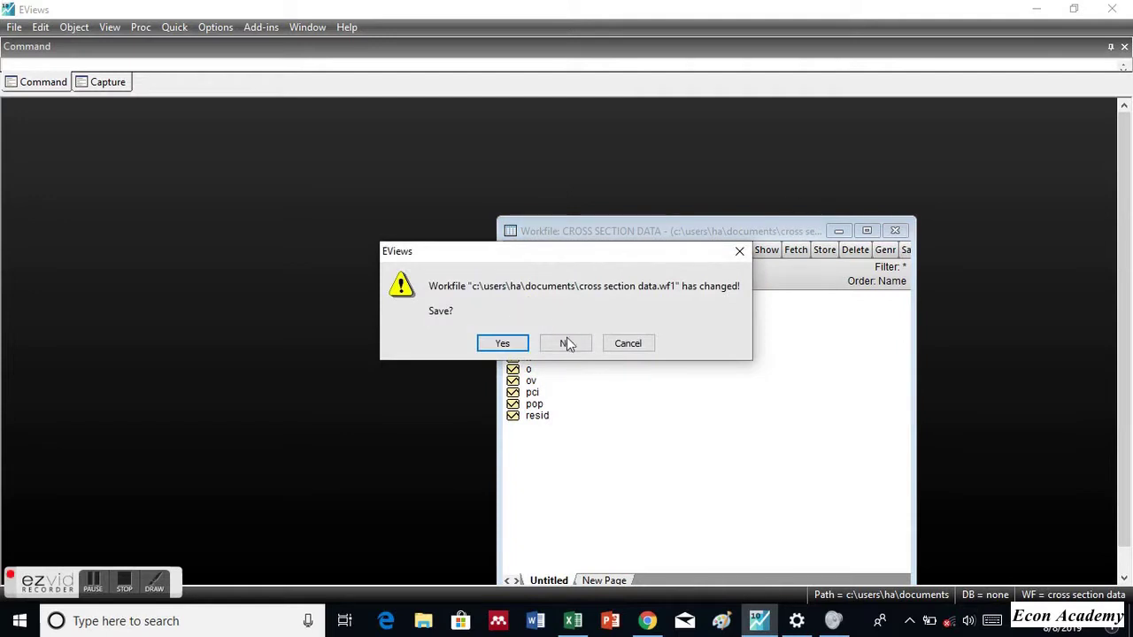
left_click(567, 344)
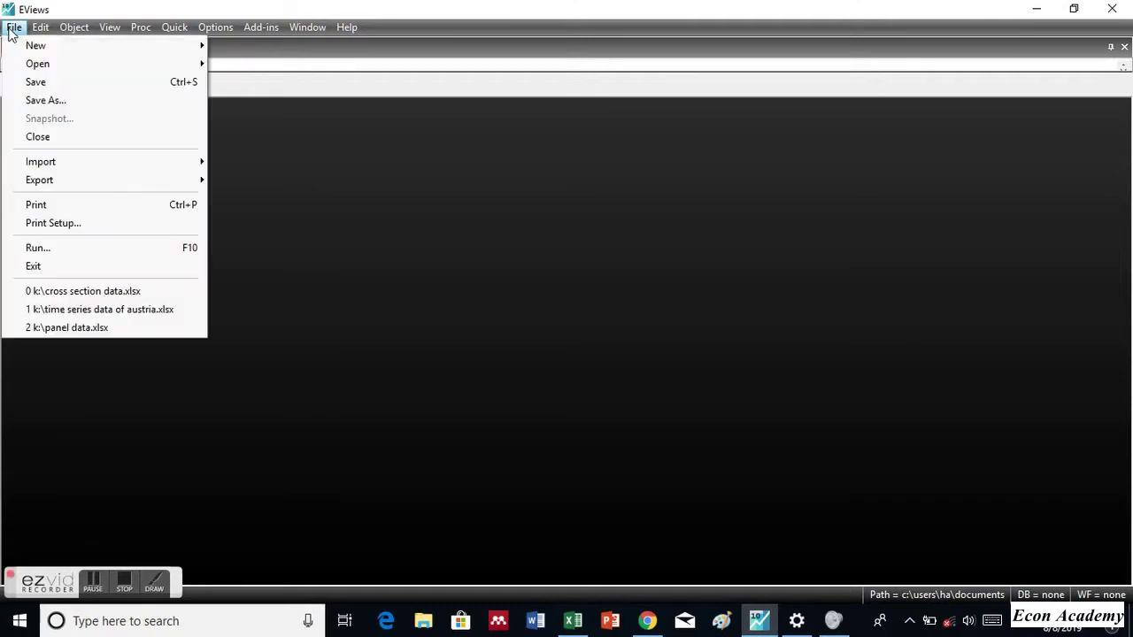
- Create a new unstructured, undated workfile with 27 observations
left_click(13, 28)
left_click(12, 28)
mouse_move(23, 50)
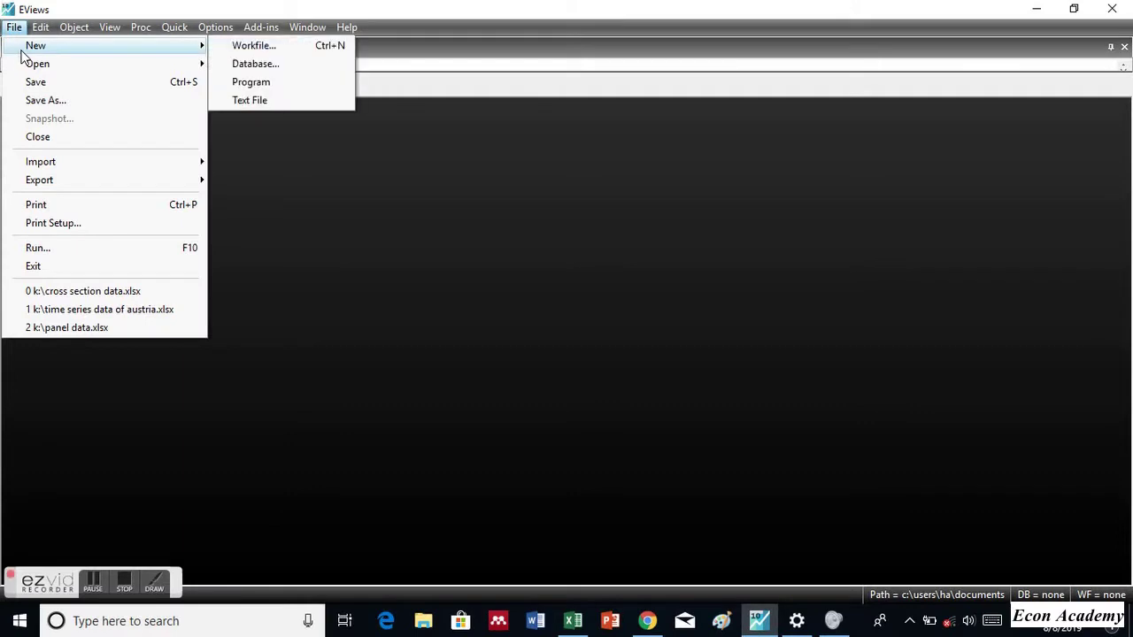
left_click(226, 46)
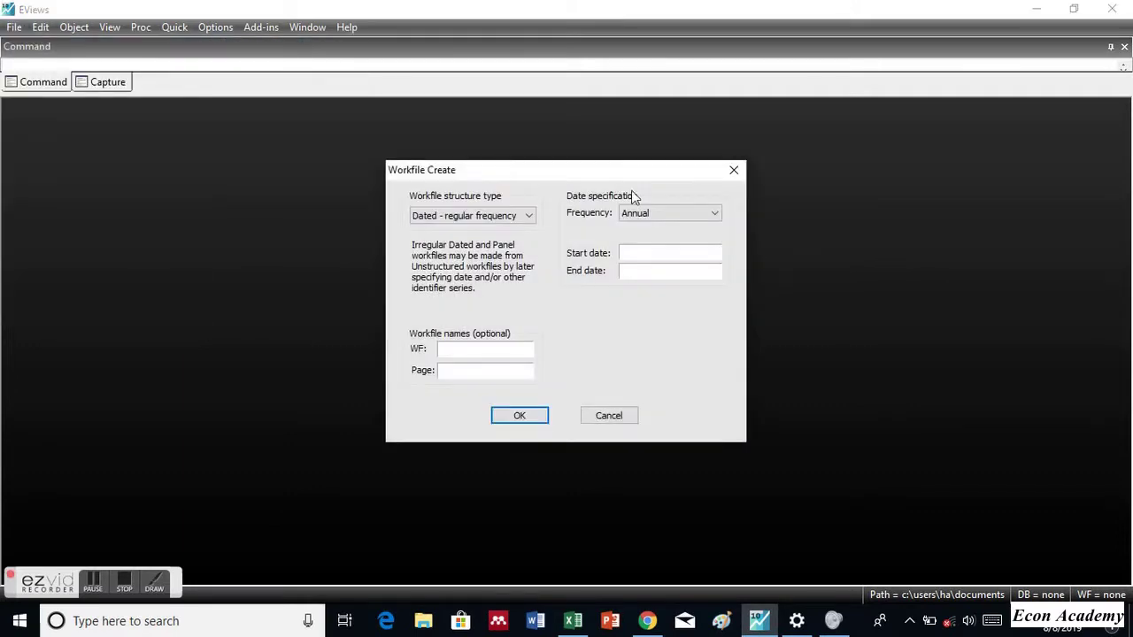
left_click(530, 222)
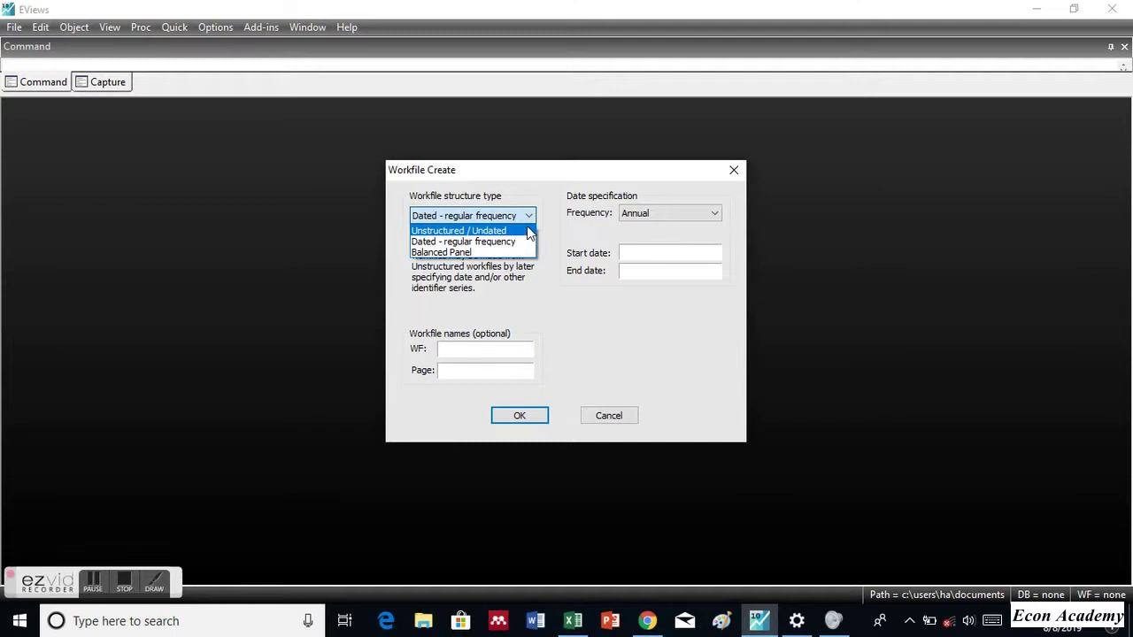
left_click(530, 231)
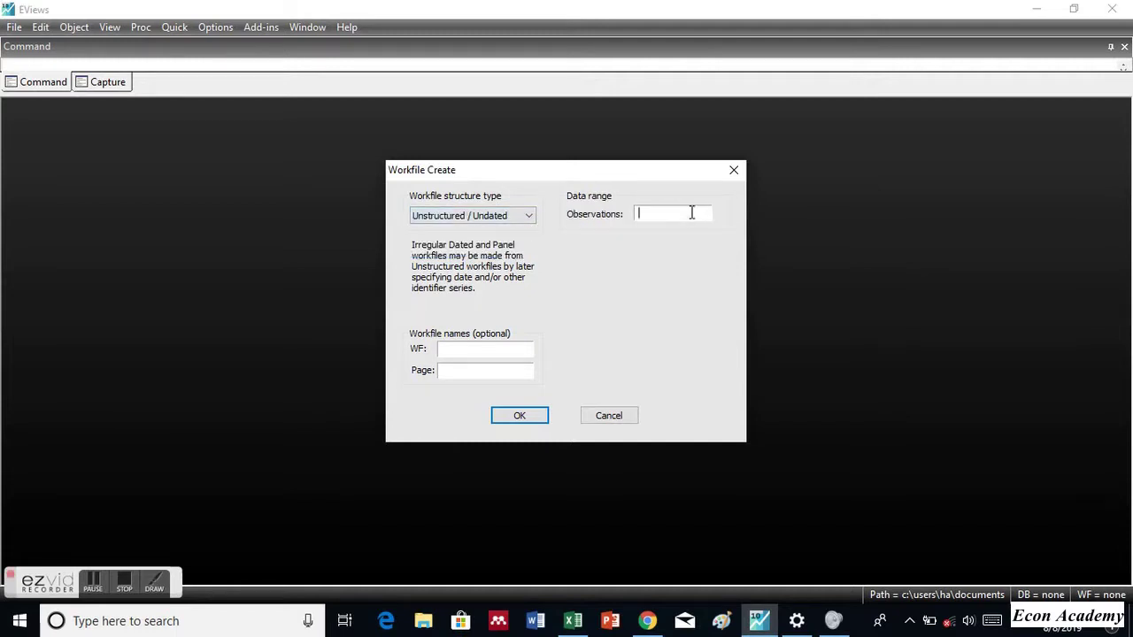
type("27")
left_click(520, 416)
left_click(521, 416)
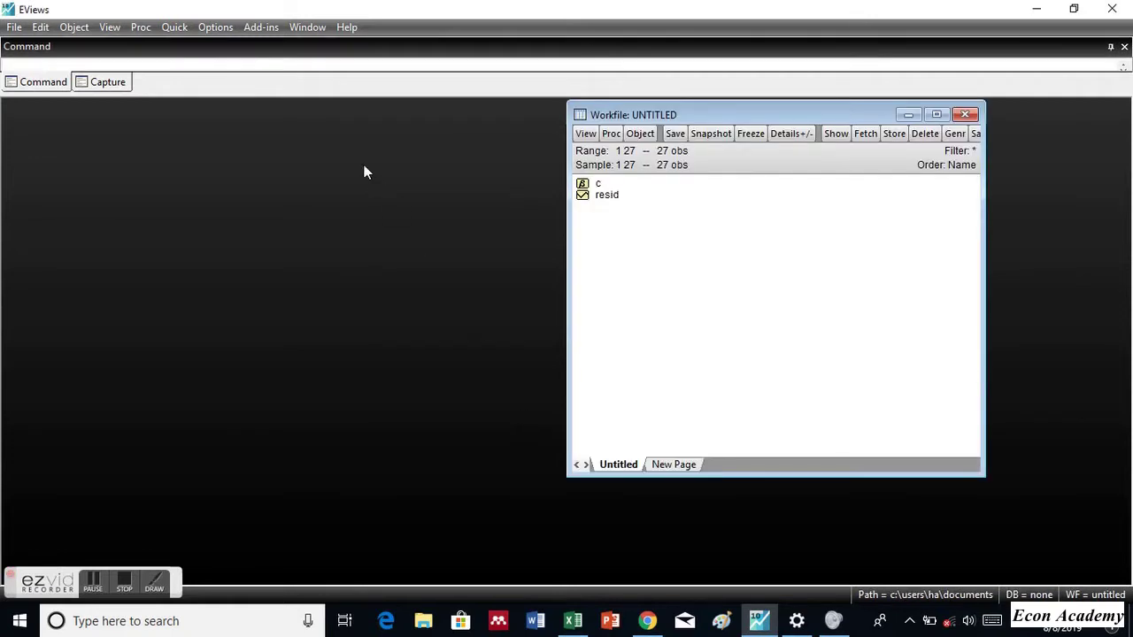
- Open an empty group spreadsheet, then visit the cross section data workbook and return to EViews
left_click(182, 27)
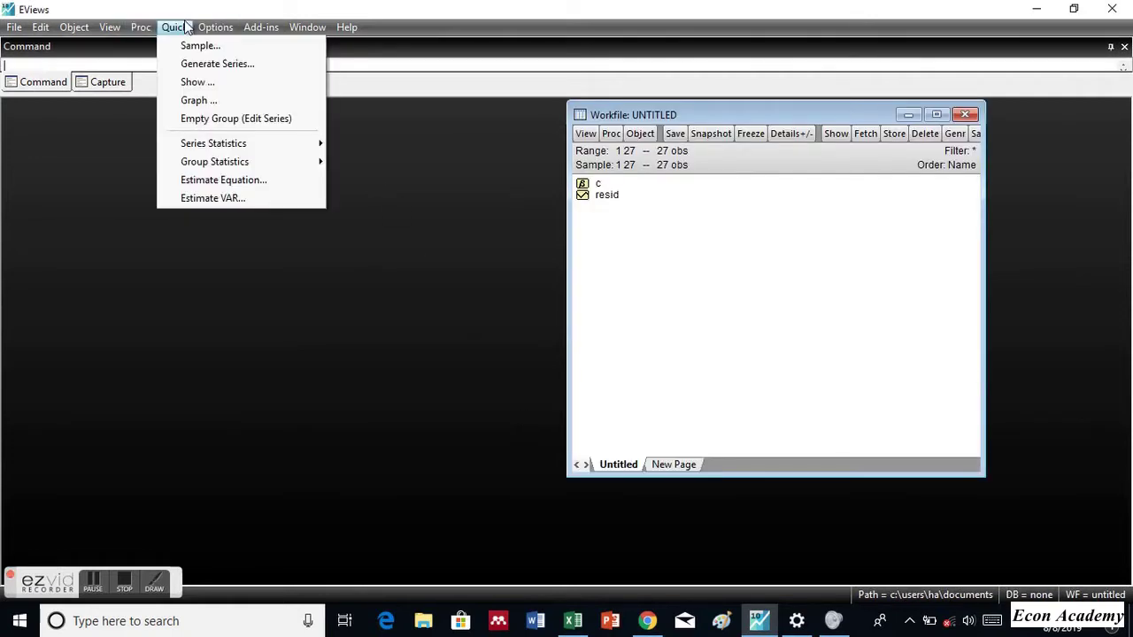
left_click(202, 117)
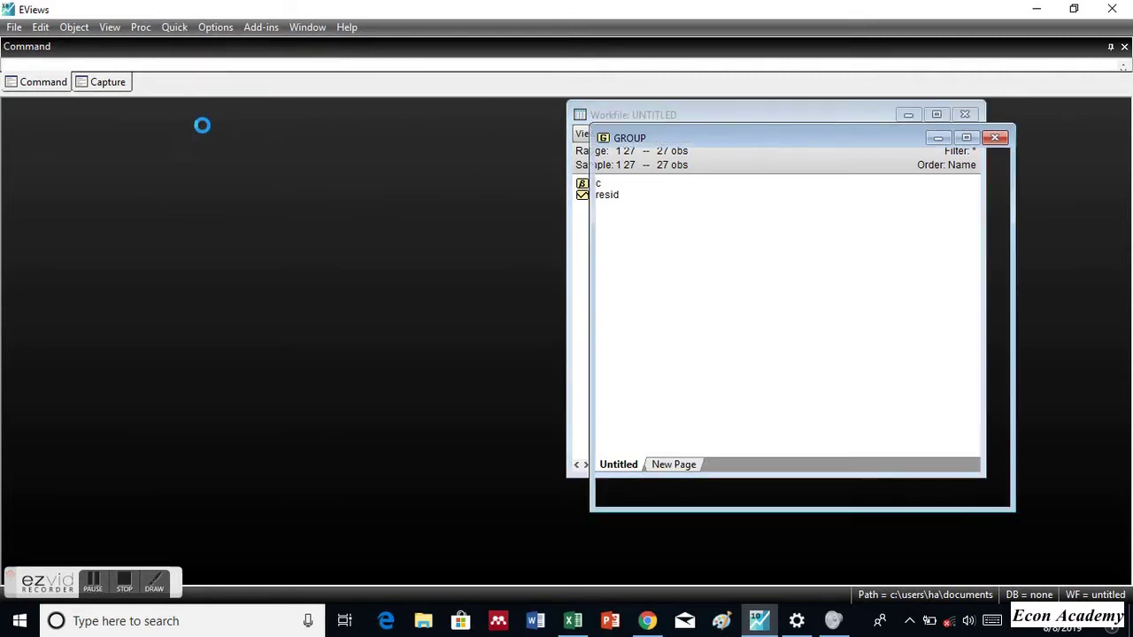
left_click(1005, 223)
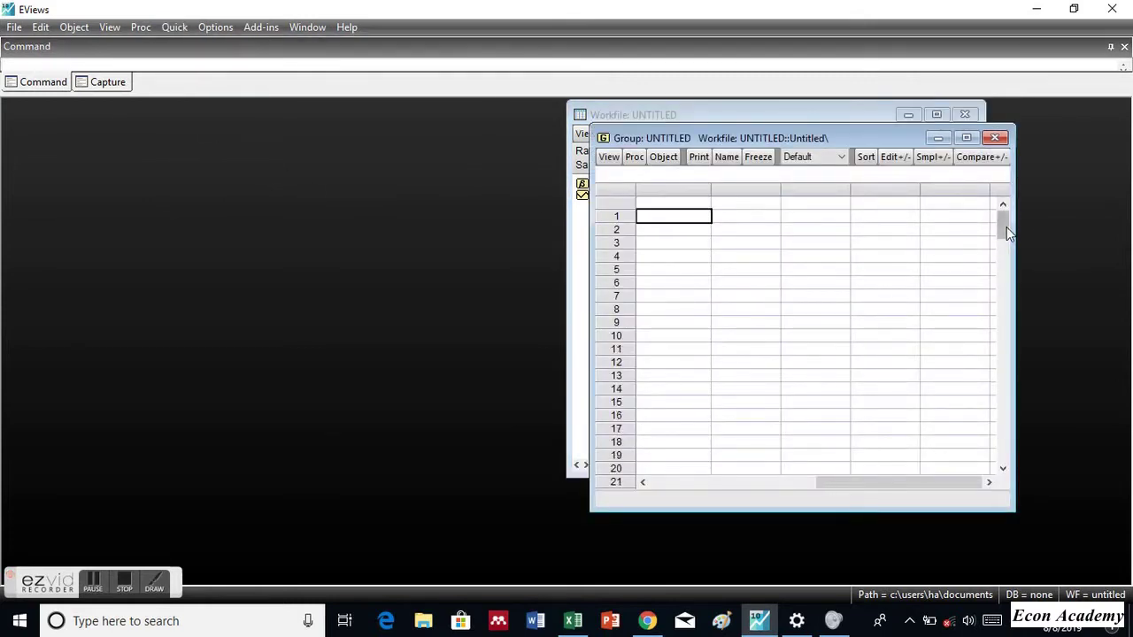
left_click(573, 621)
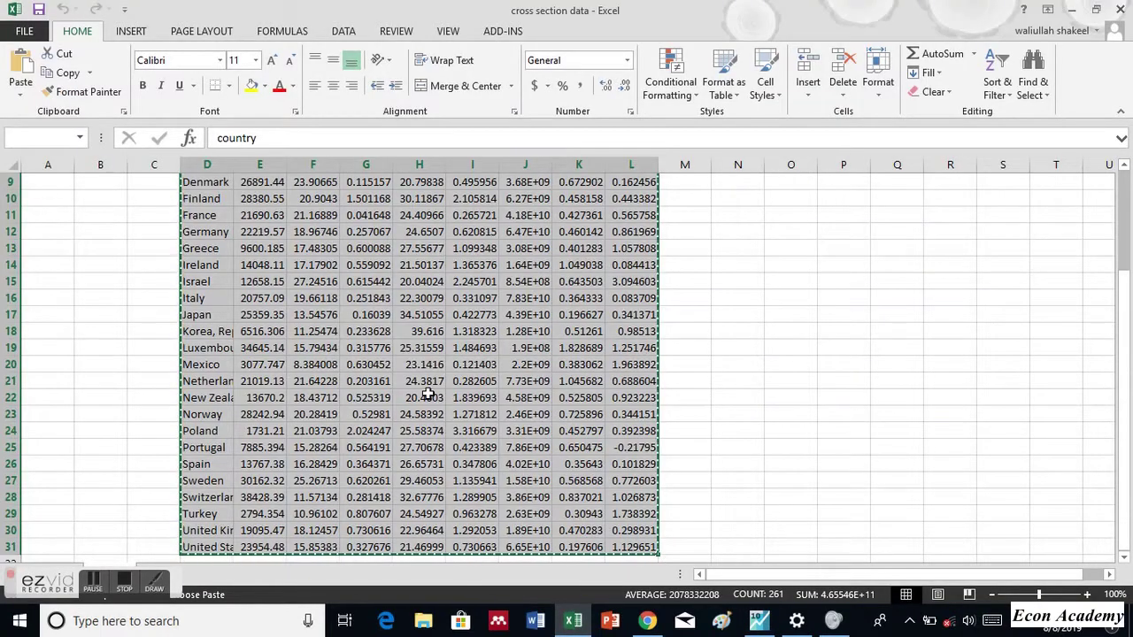
left_click(759, 622)
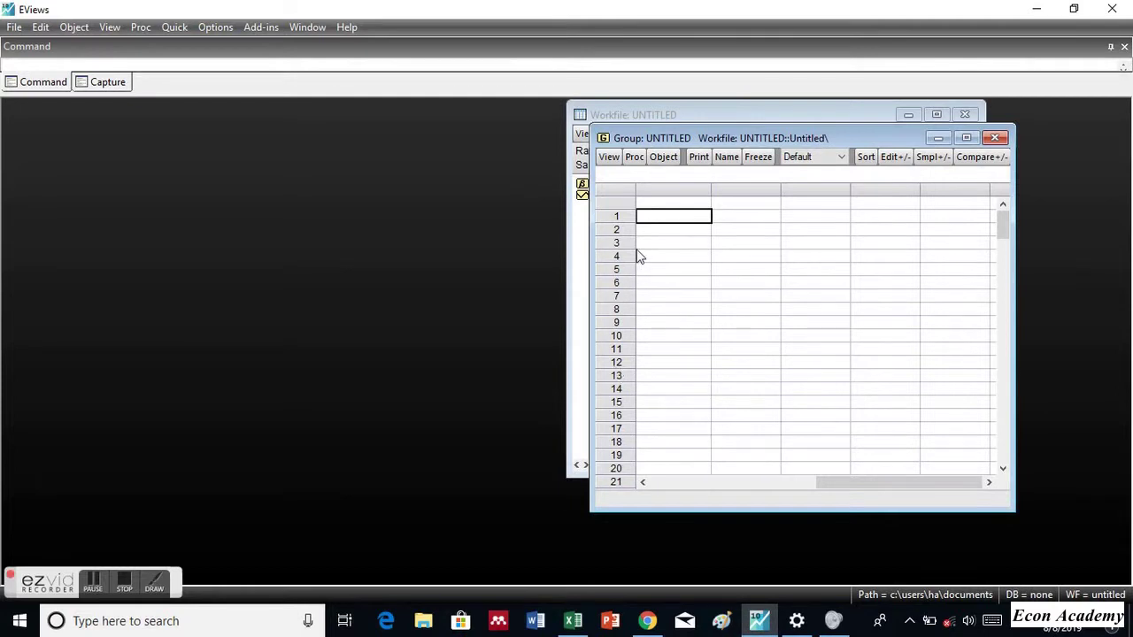
- Paste the copied Excel country data into the empty group spreadsheet
right_click(641, 206)
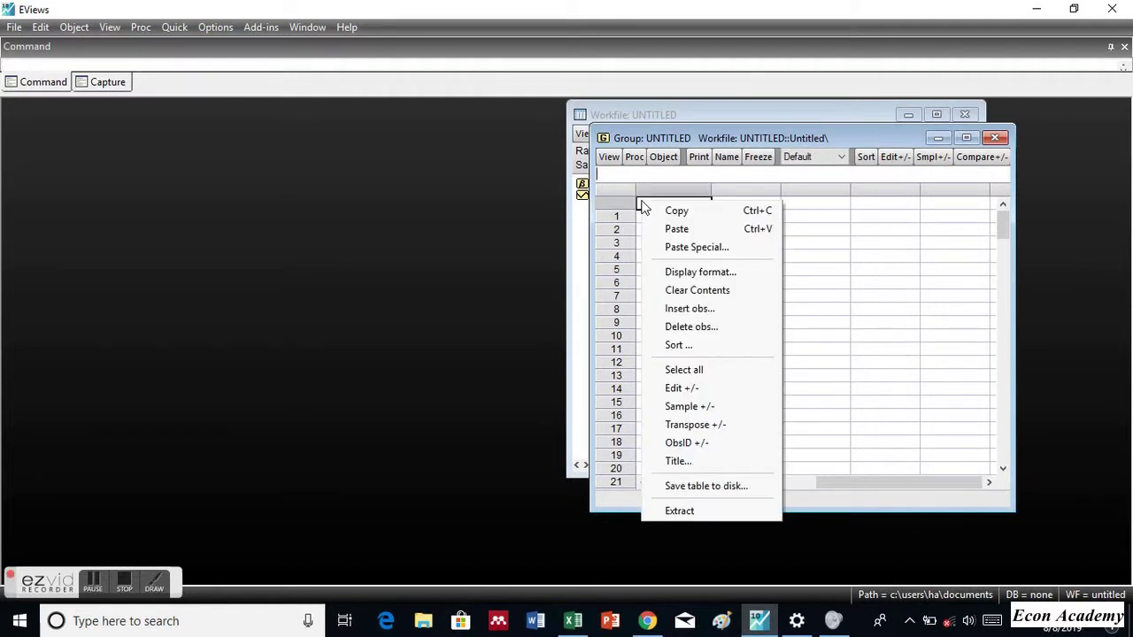
left_click(695, 234)
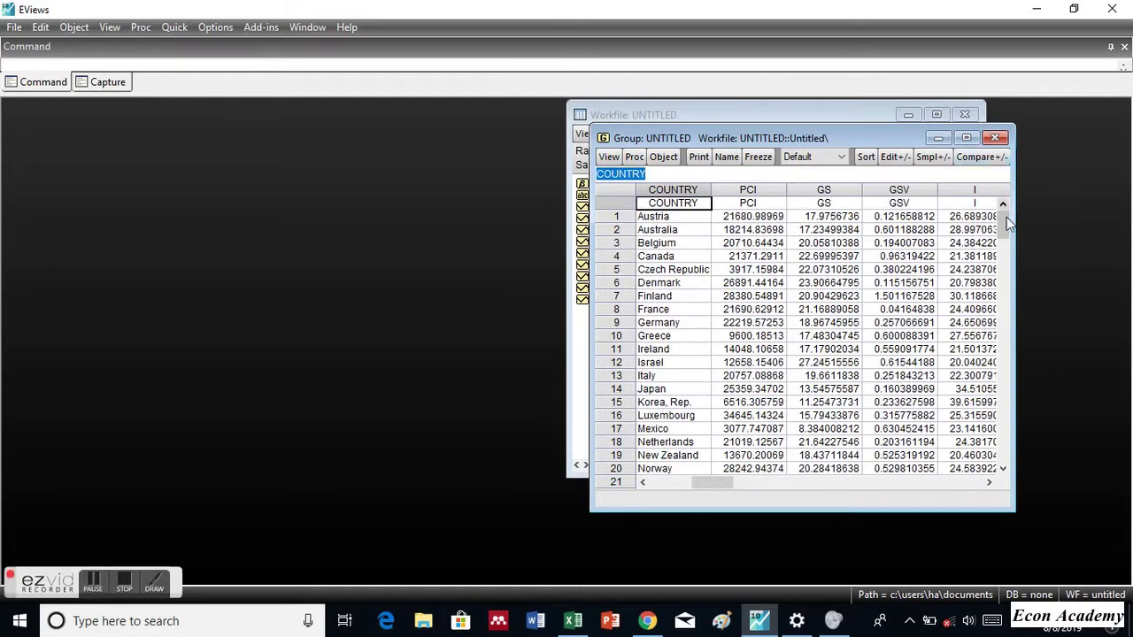
mouse_move(1004, 219)
left_mouse_down()
mouse_move(1004, 412)
mouse_move(1003, 221)
left_mouse_up()
- Close the filled group, keeping it under the name group01
left_click(995, 137)
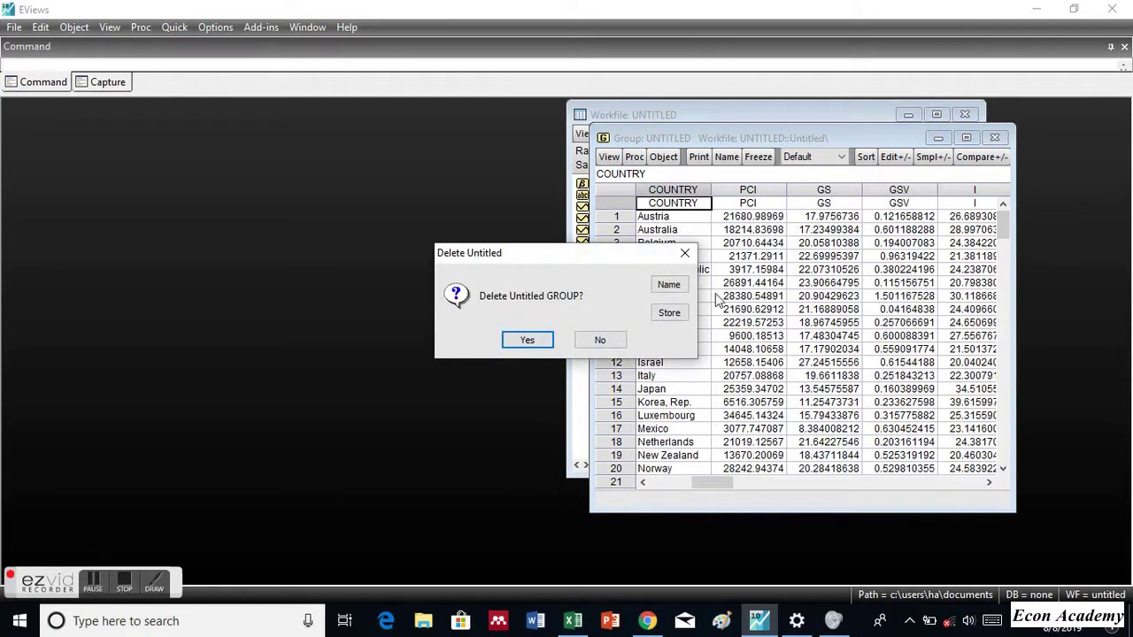
left_click(669, 292)
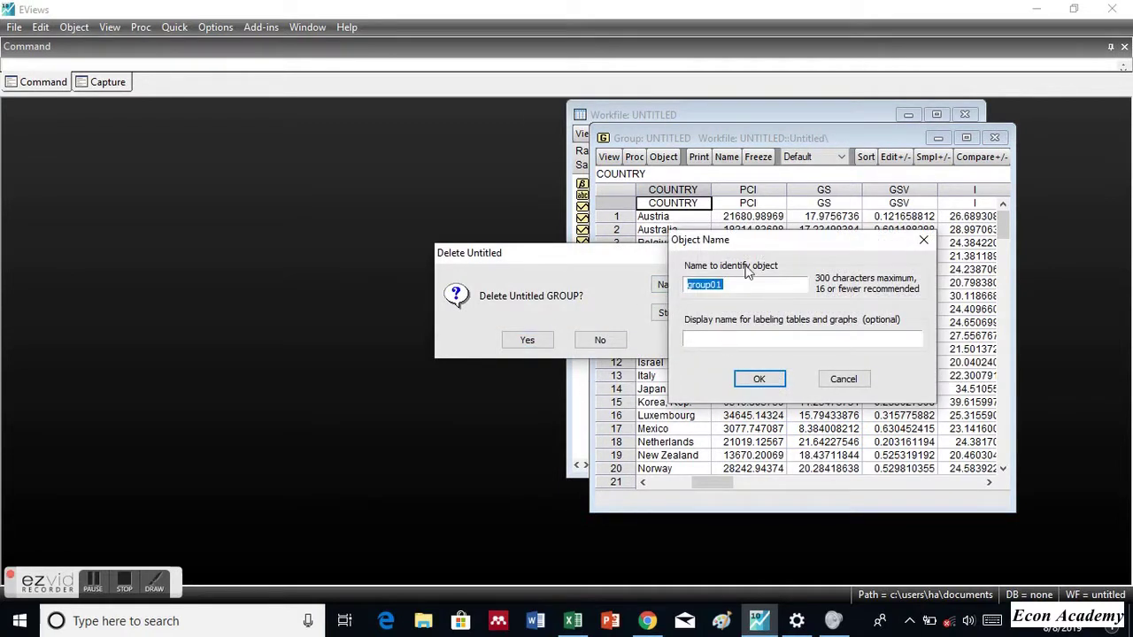
left_click(776, 382)
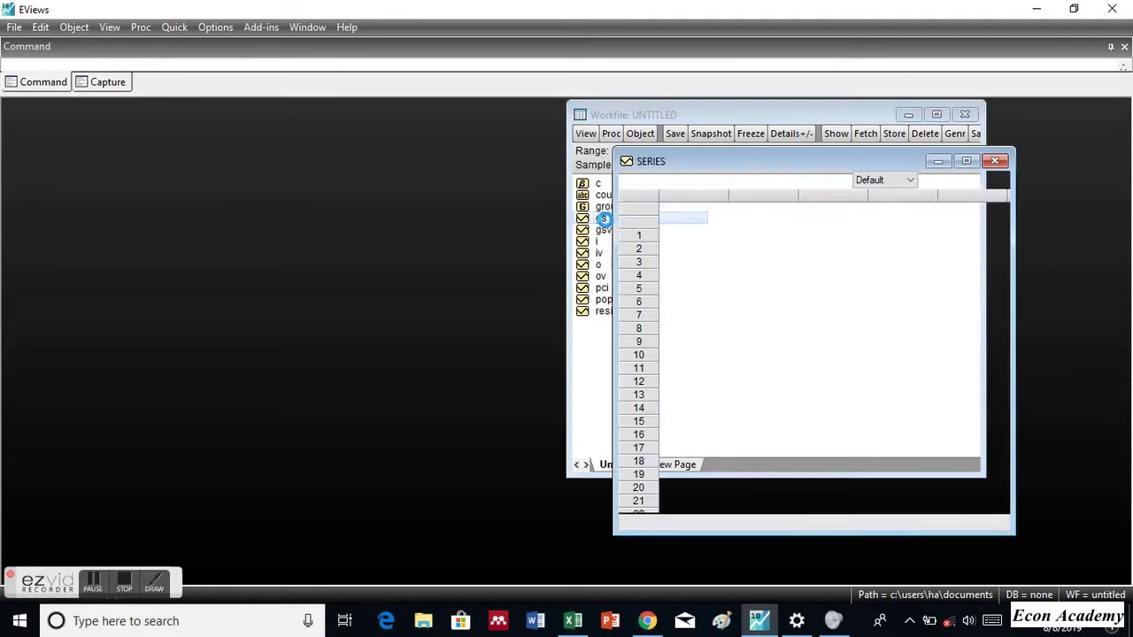
left_click_drag(1006, 260, 1004, 217)
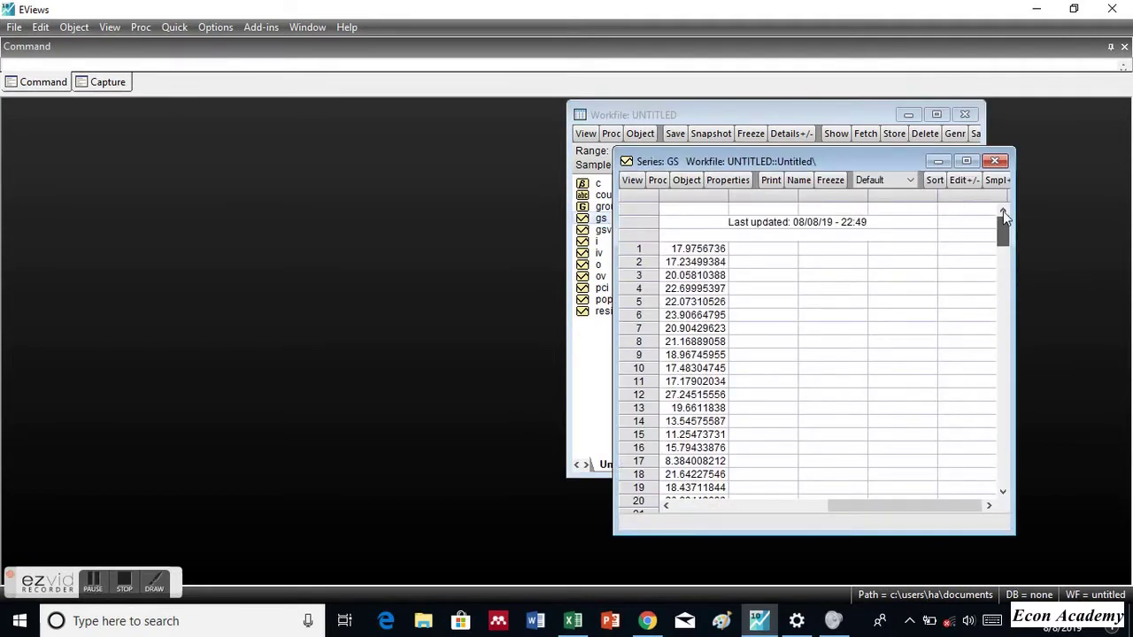
left_click(1003, 160)
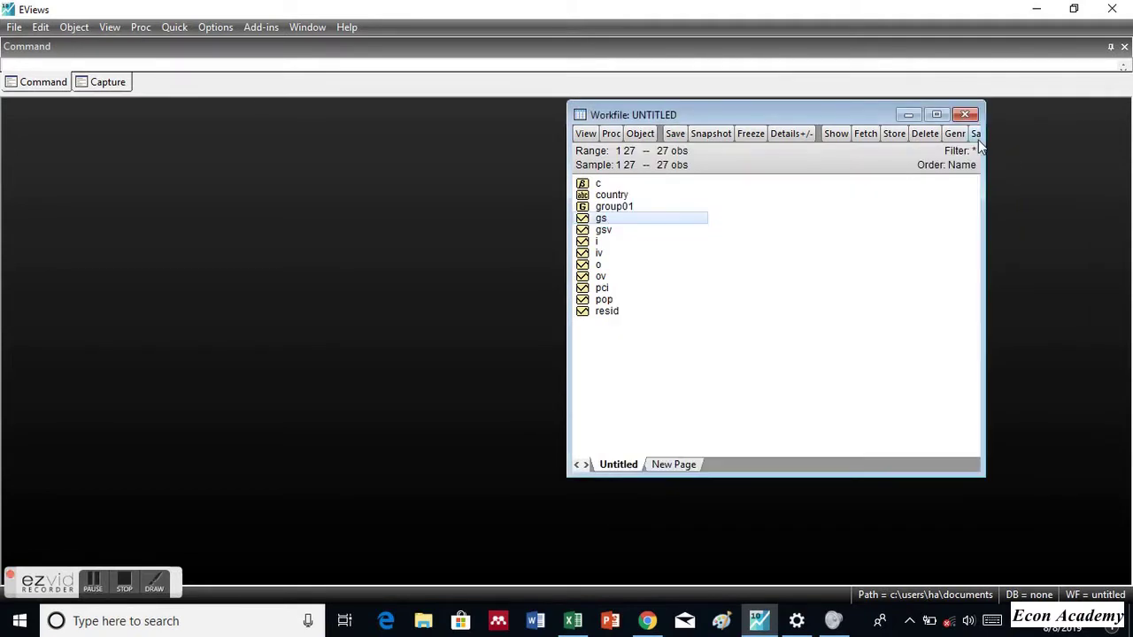